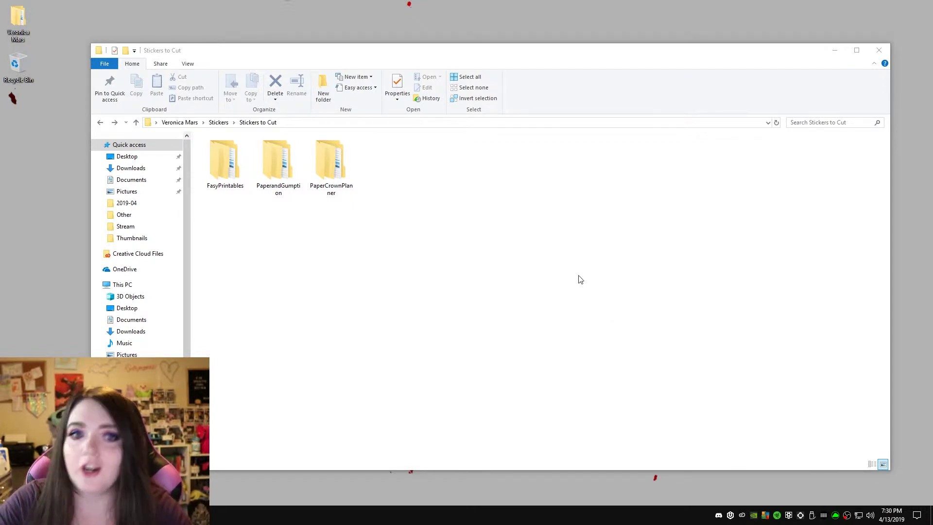
Step: Return to the Stickers folder and open the stickertodolist PSD file
click(218, 123)
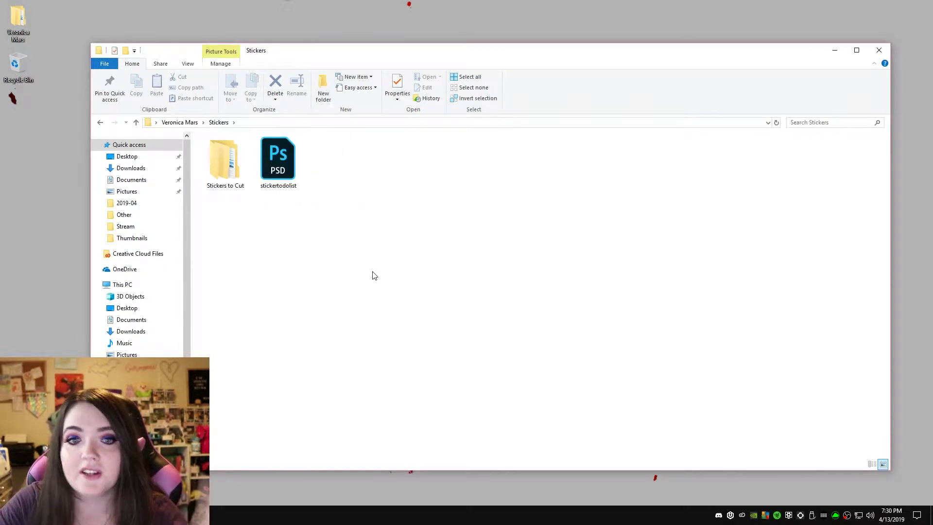
click(278, 160)
click(391, 212)
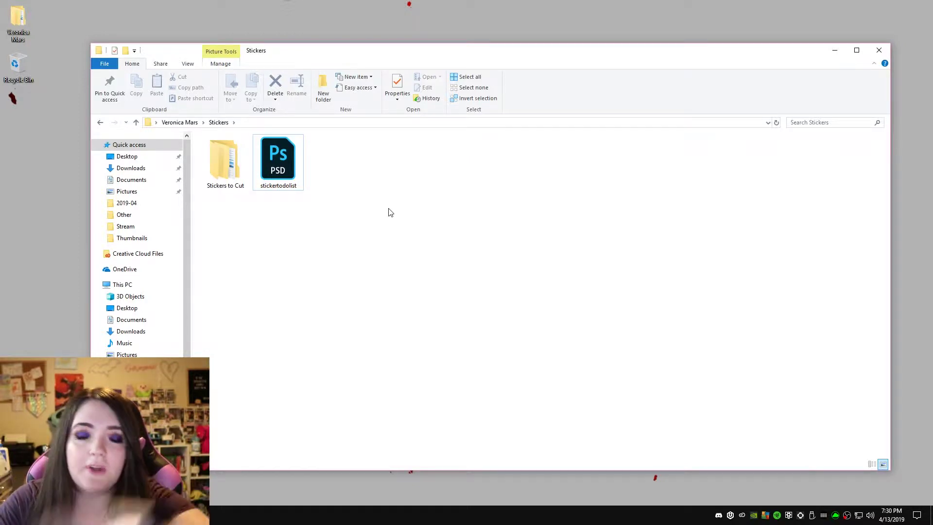
double_click(278, 160)
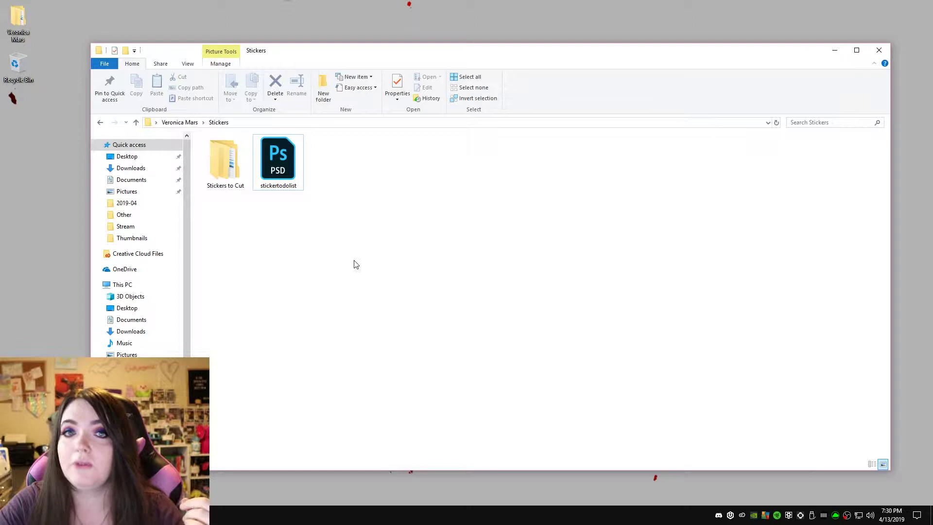
Step: Open the Stickers to Cut folder to list its EasyPrintables, PaperandGumption and PaperCrownPlanner subfolders
double_click(229, 157)
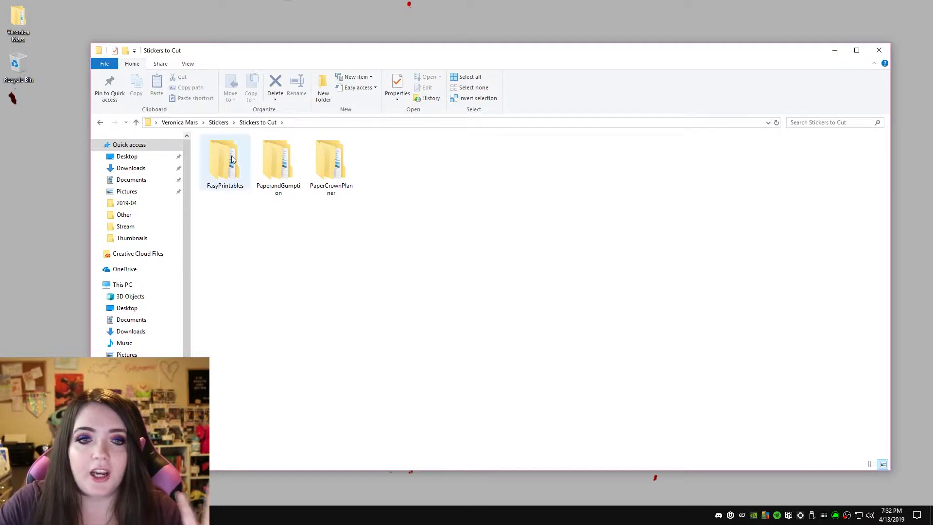
Step: Browse the FasyPrintables folder's Double Boxes and Busy Life Kit subfolders
click(288, 156)
click(331, 160)
click(226, 153)
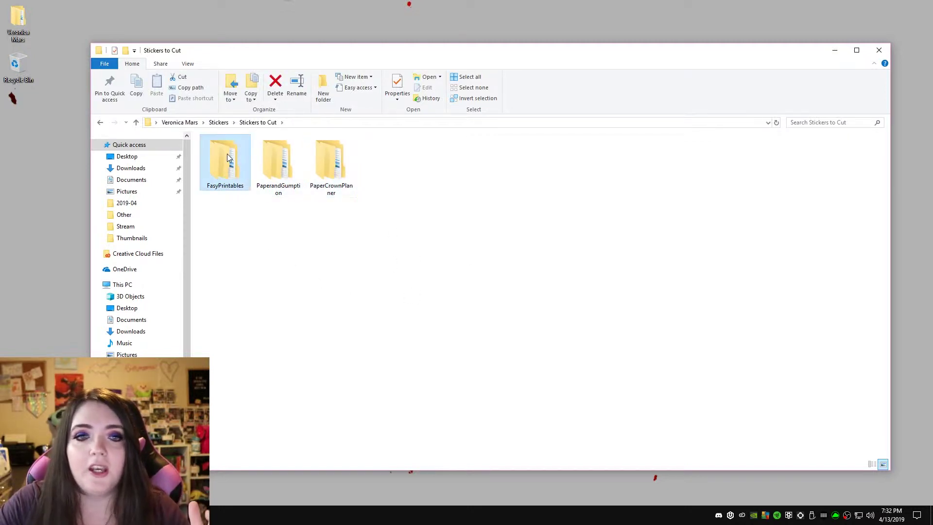
double_click(227, 154)
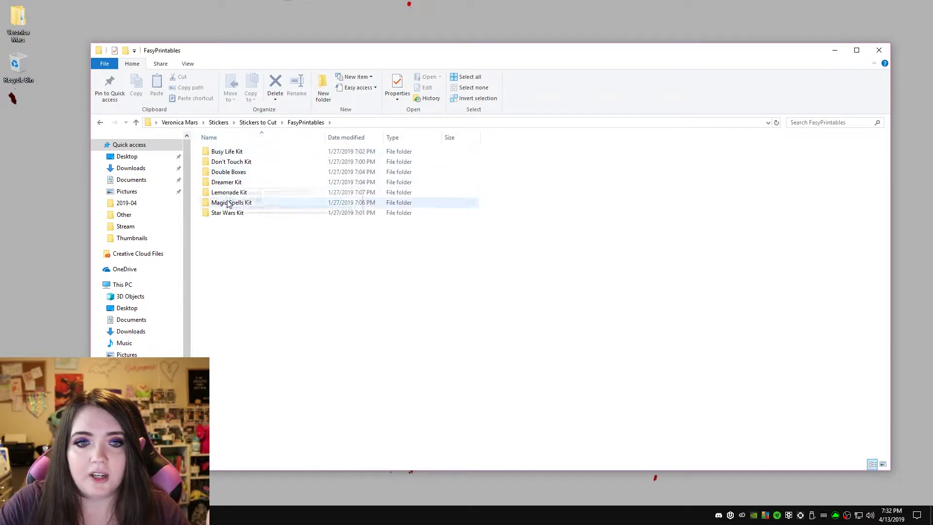
double_click(235, 173)
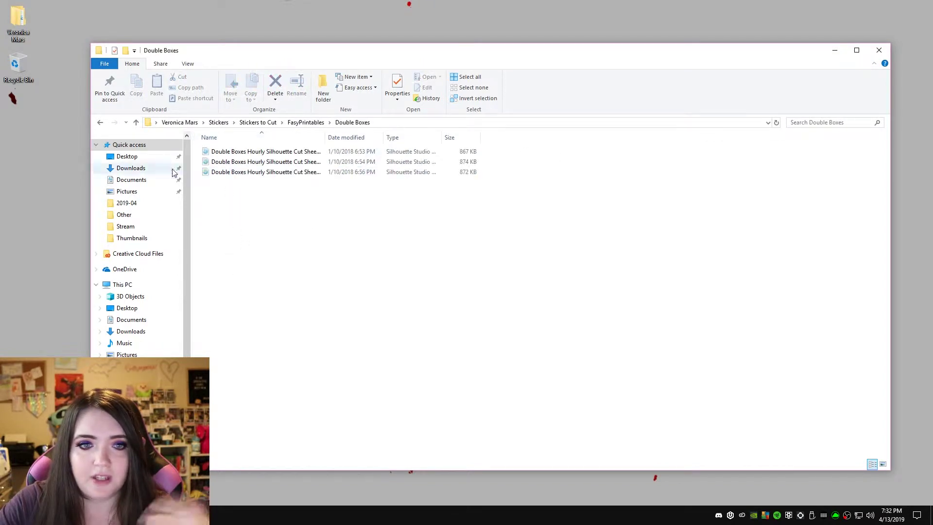
click(100, 122)
key(Up)
key(Up)
key(Return)
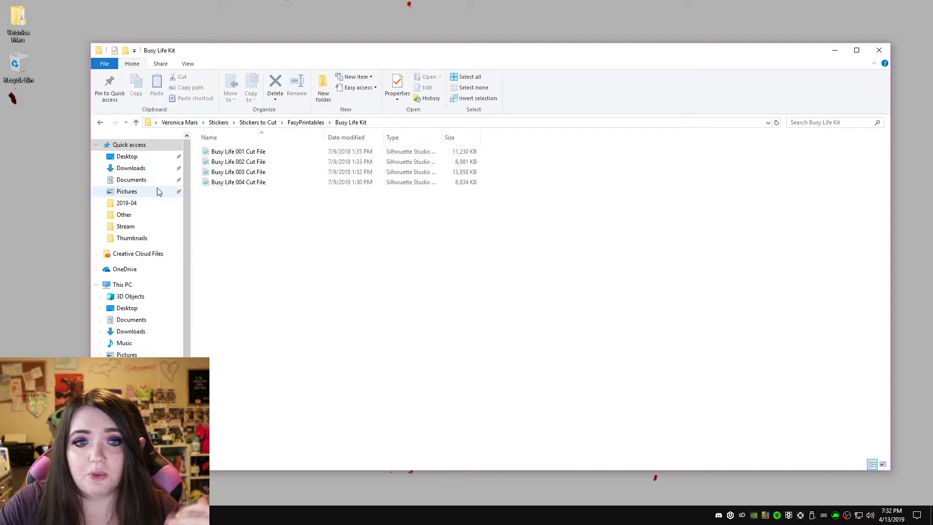
key(alt+Left)
key(alt+Left)
Step: Look through the PaperandGumption and PaperCrownPlanner folders, then return to Stickers to Cut
click(273, 164)
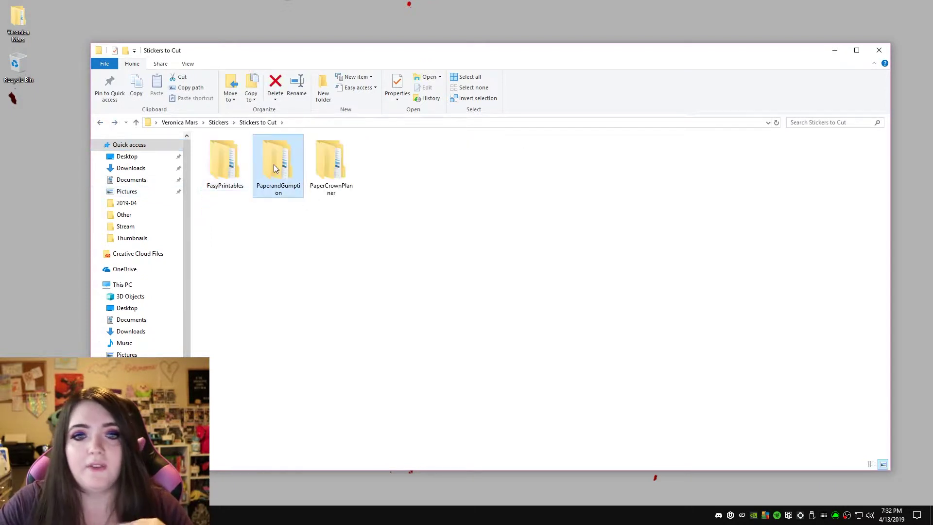
double_click(273, 165)
key(alt+Left)
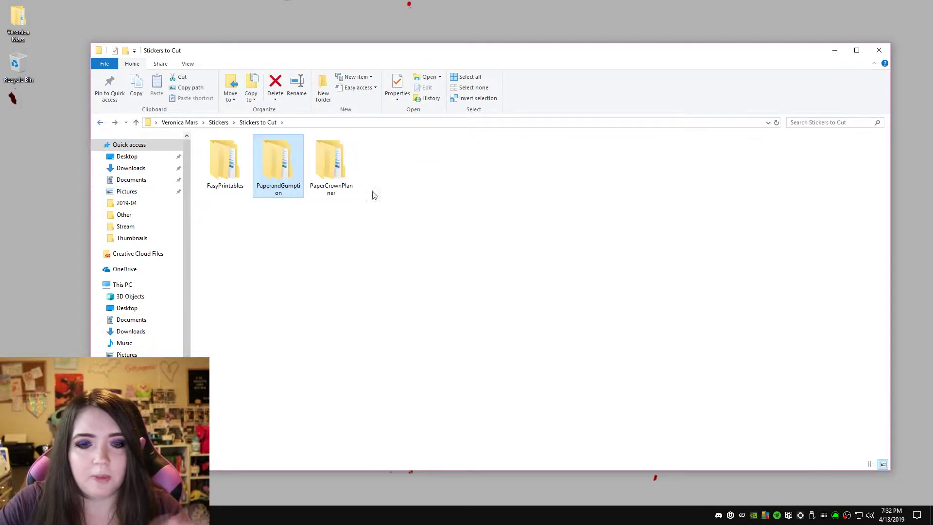
double_click(333, 162)
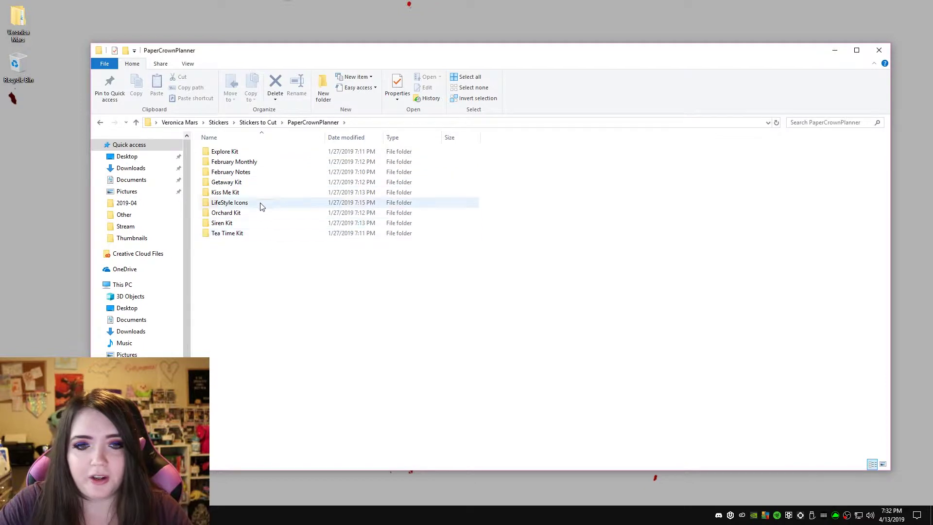
click(248, 163)
click(246, 172)
click(267, 307)
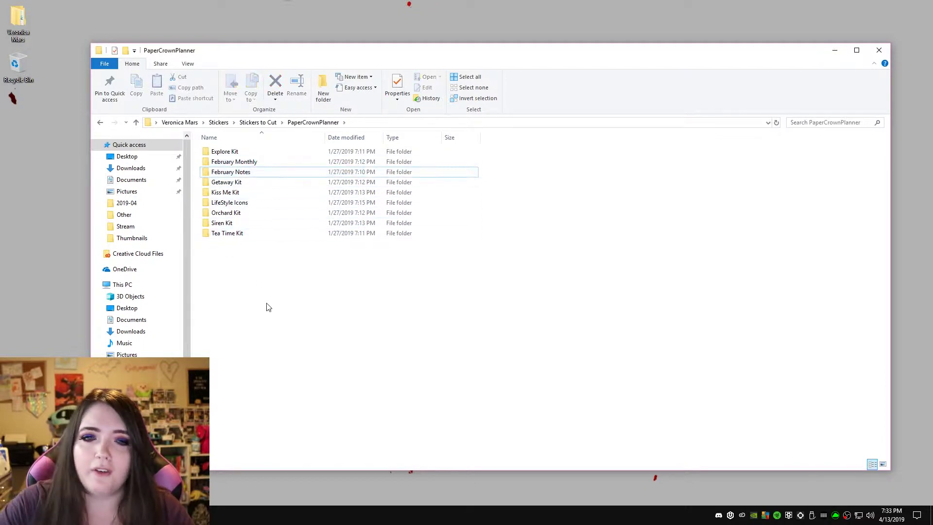
click(100, 122)
click(435, 281)
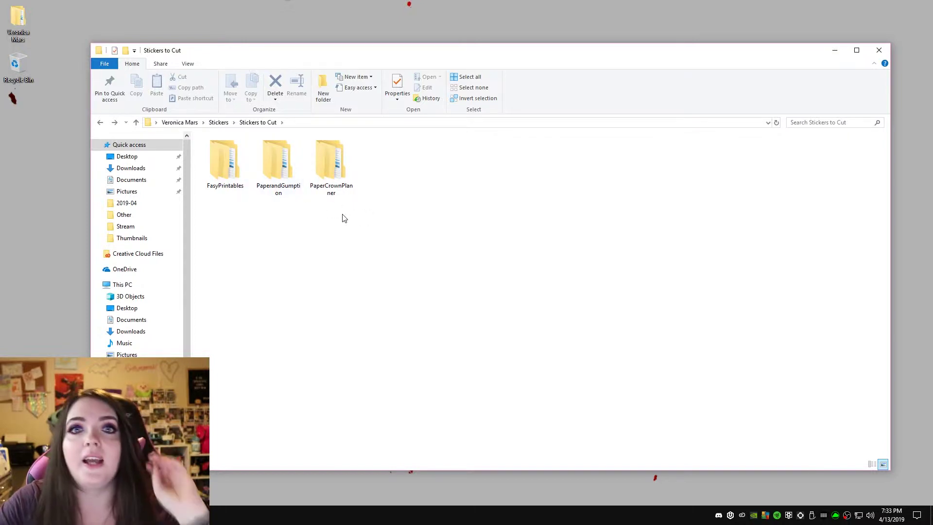
Step: Open Star Wars 001, 002 and 004 Cut Files from FasyPrintables > Star Wars Kit in Silhouette Studio
double_click(227, 159)
double_click(227, 159)
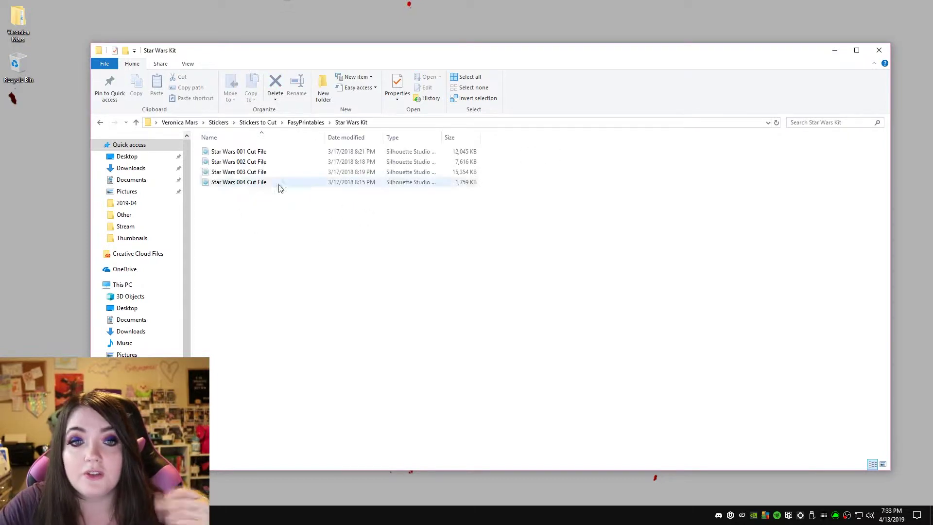
double_click(260, 153)
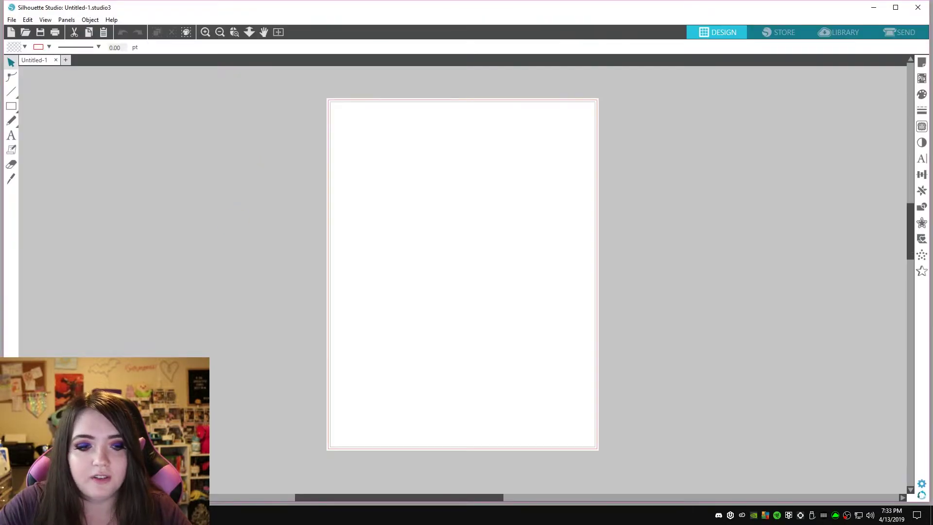
key(alt+Tab)
double_click(255, 162)
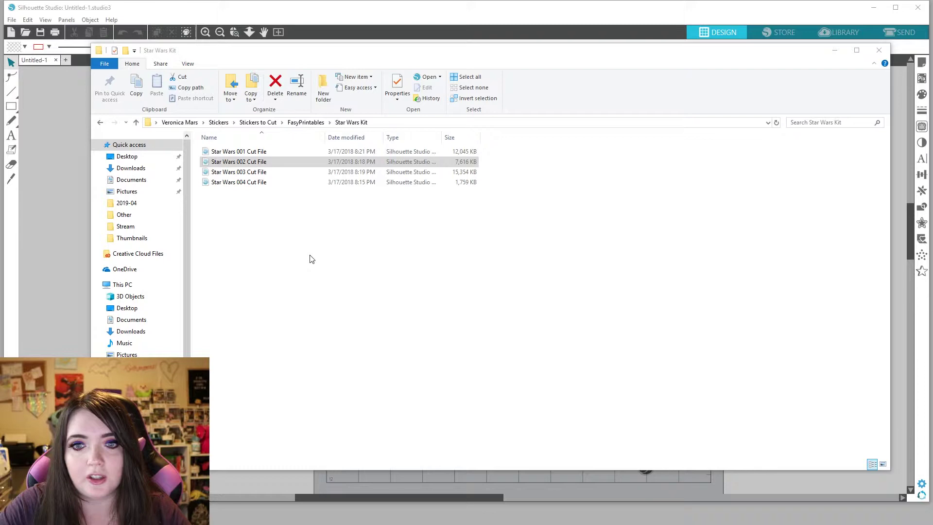
key(alt+Tab)
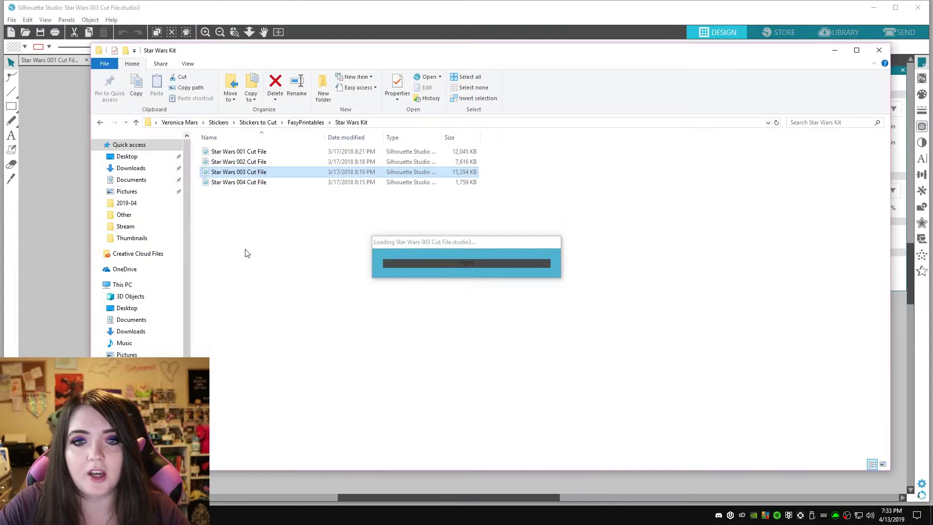
double_click(229, 183)
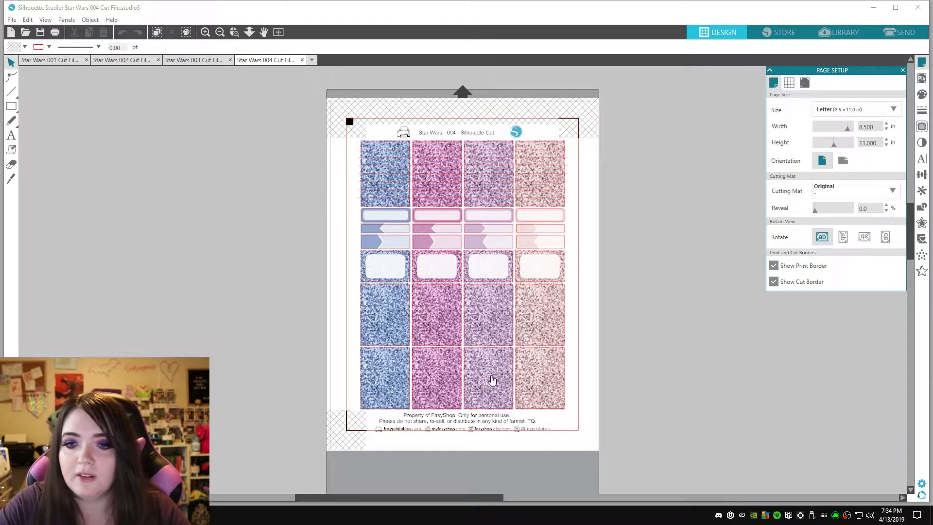
Step: Close the Star Wars 004 tab and show Star Wars 001 in a maximized window
click(136, 62)
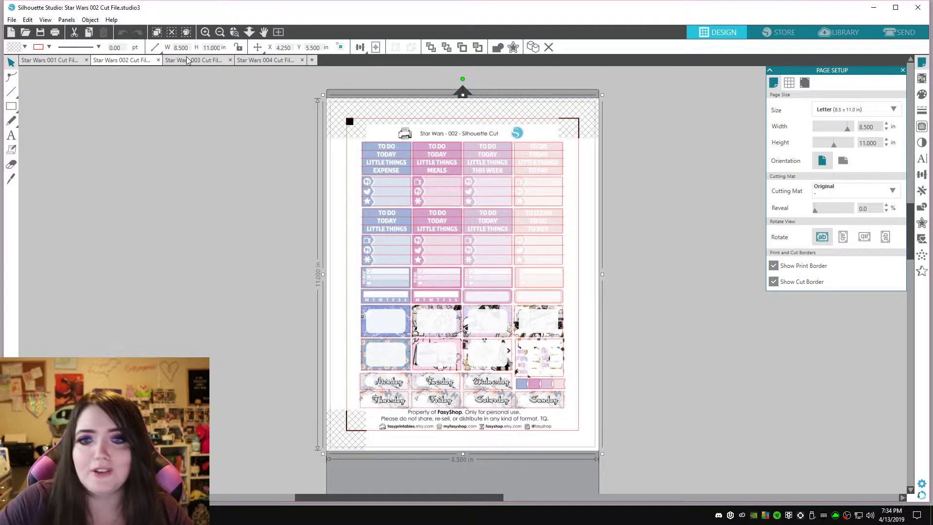
click(259, 61)
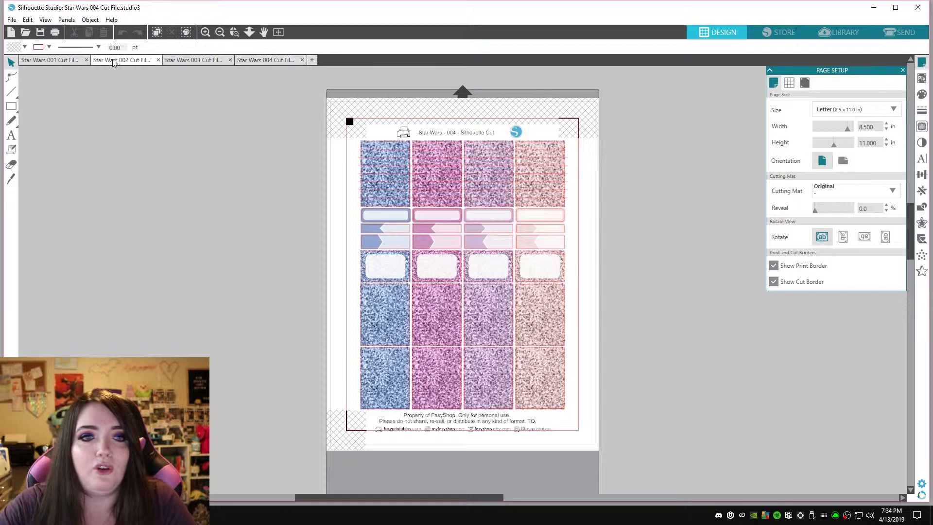
click(56, 60)
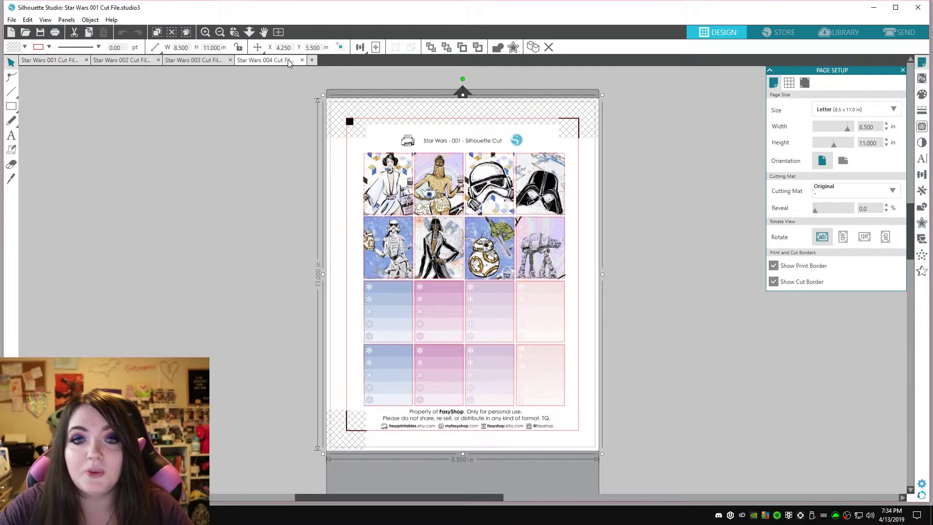
click(302, 60)
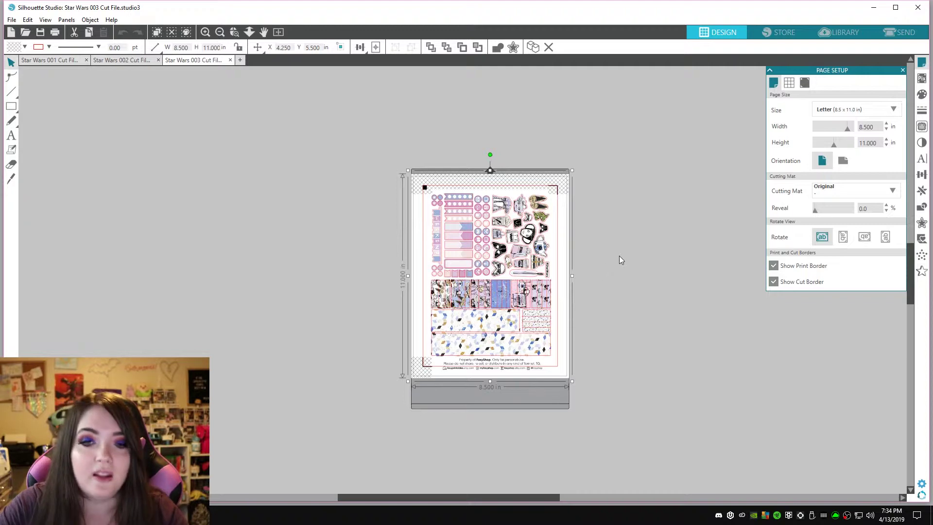
click(64, 60)
key(super+Up)
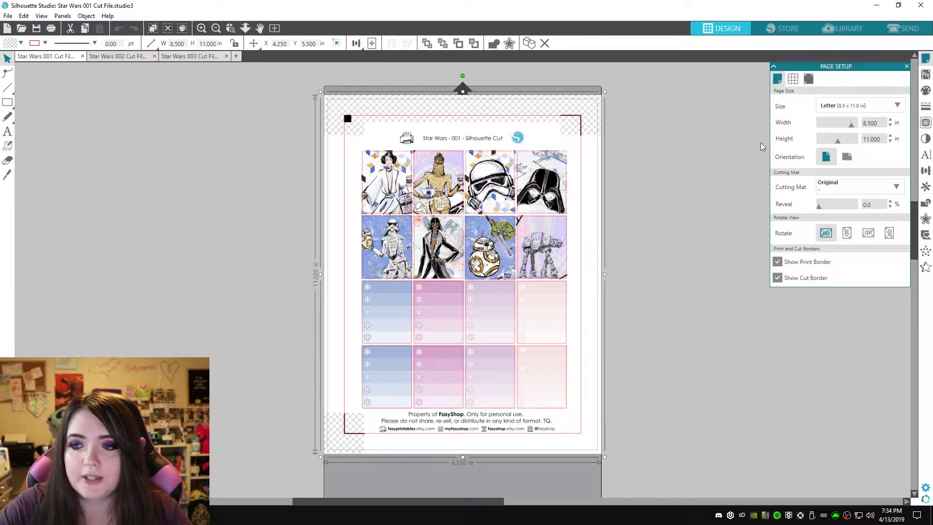
Step: Set print to HP OfficeJet 3830 with HP Photo Papers, Best quality and the Stickers shortcut
click(7, 16)
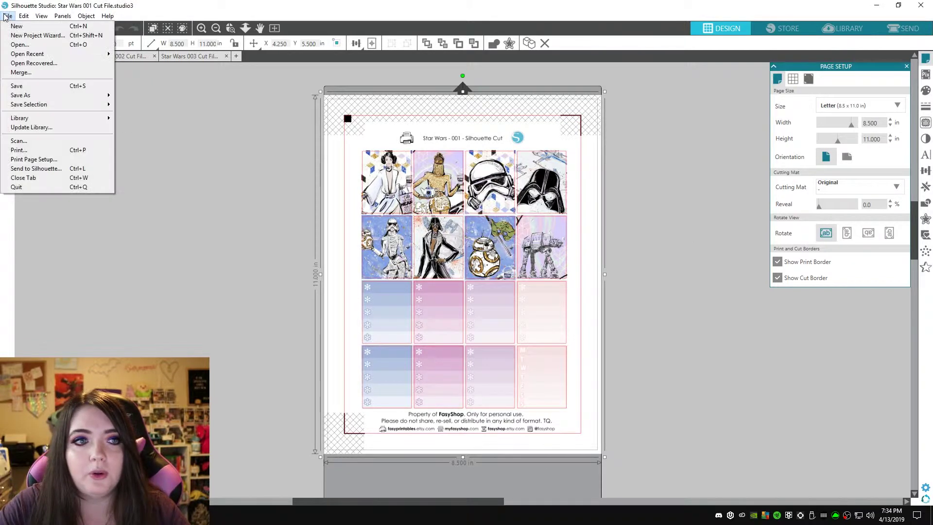
click(19, 150)
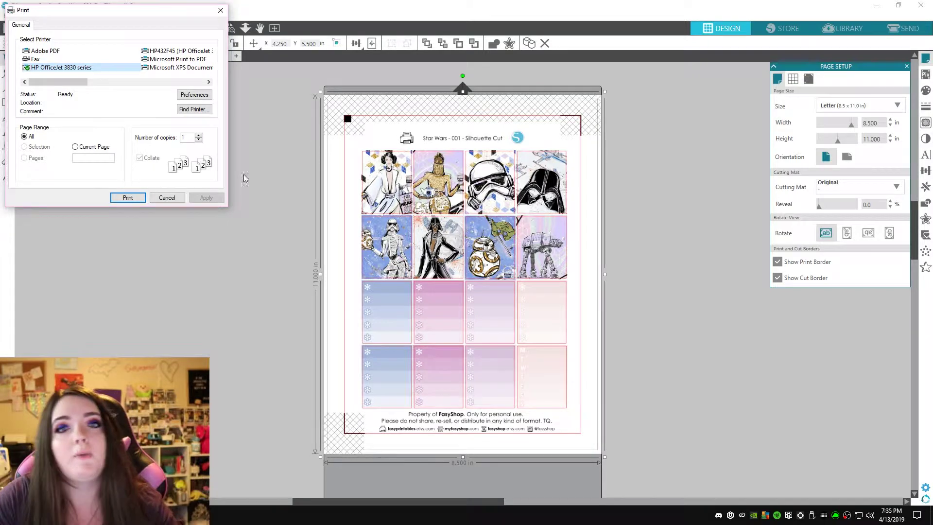
click(75, 68)
click(193, 95)
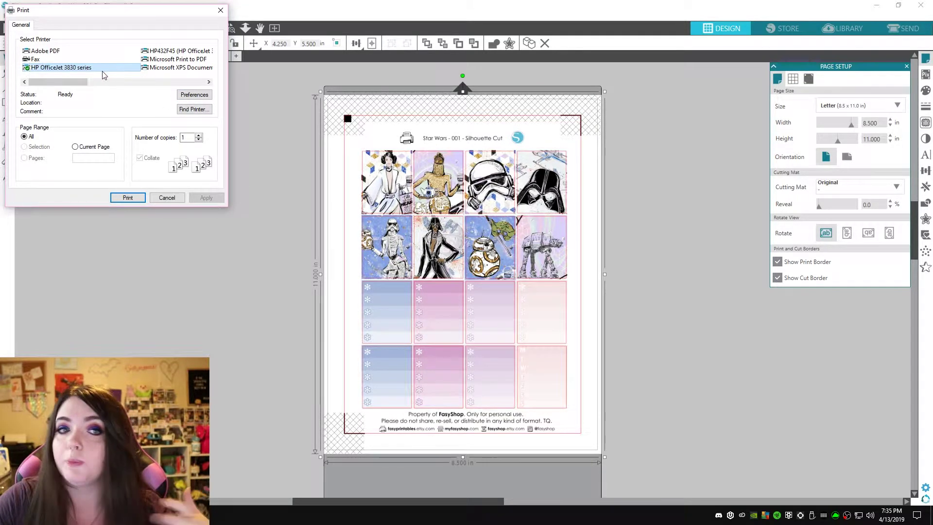
click(214, 117)
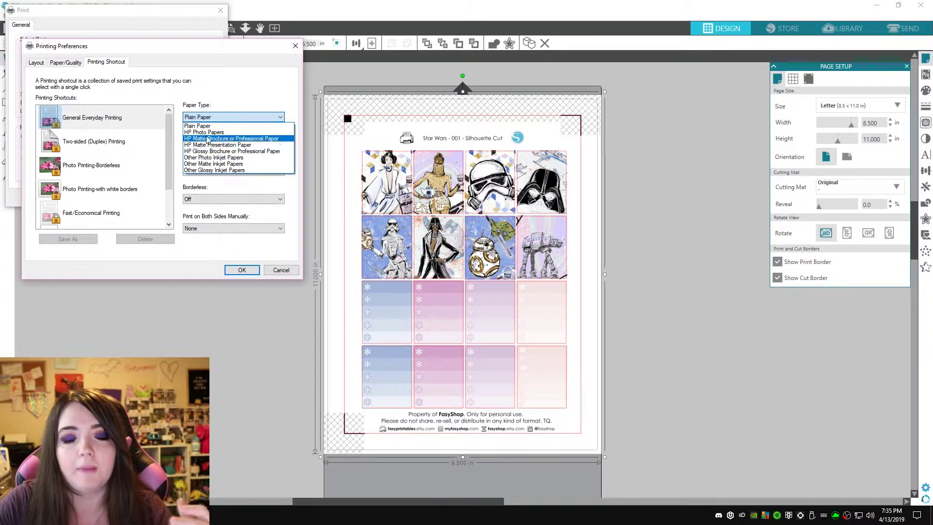
click(204, 132)
click(201, 145)
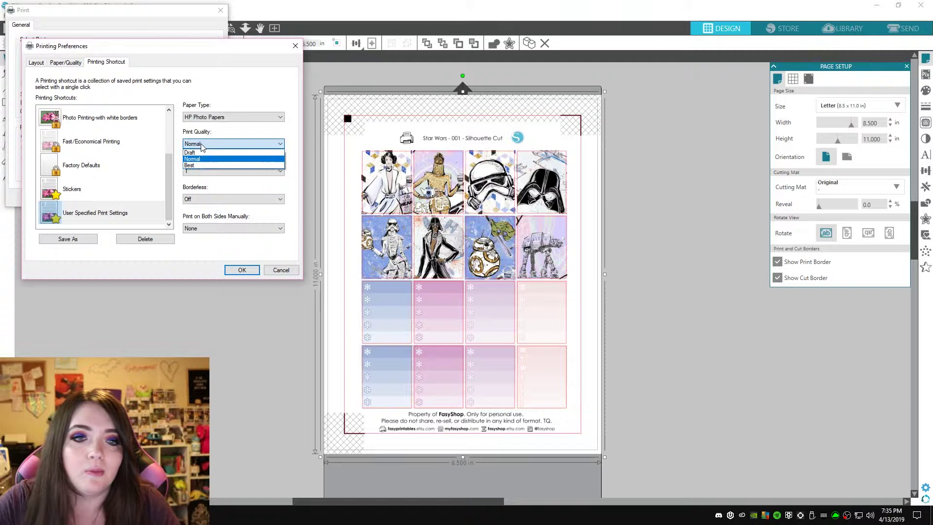
click(199, 166)
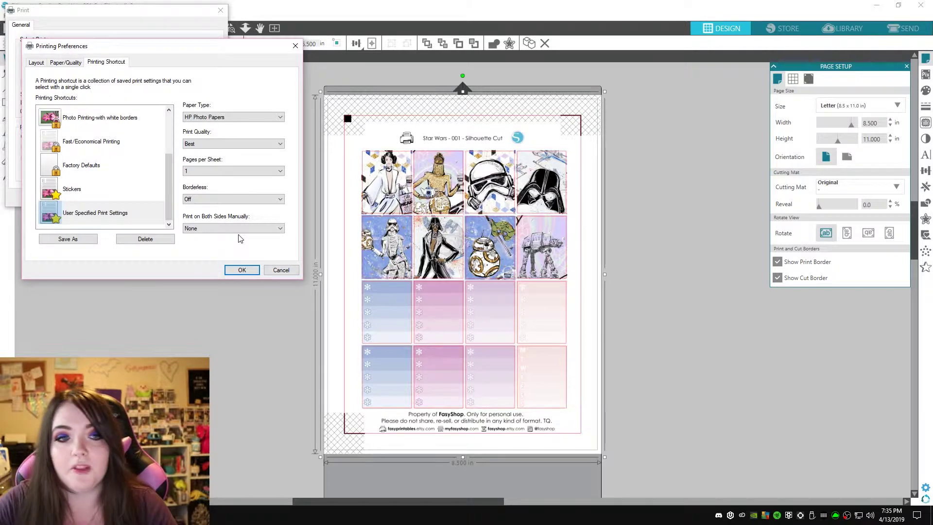
click(81, 189)
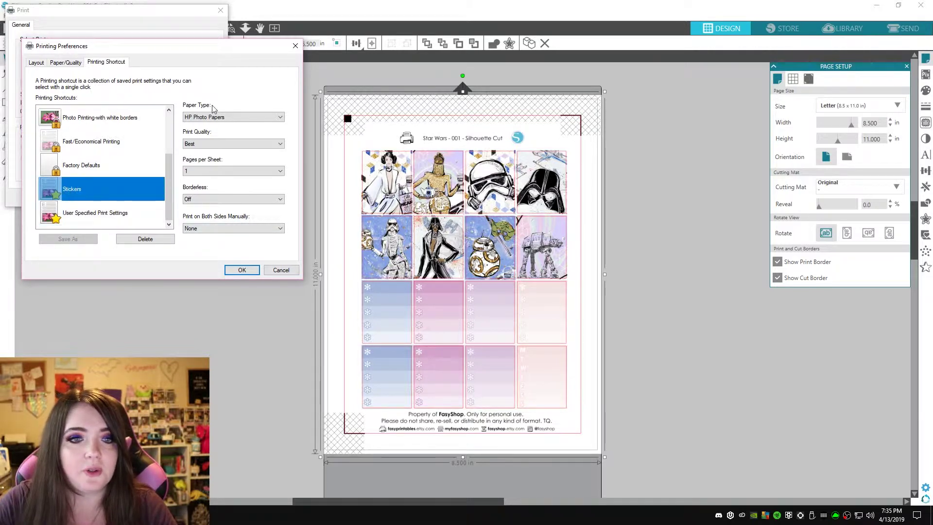
click(83, 213)
click(83, 187)
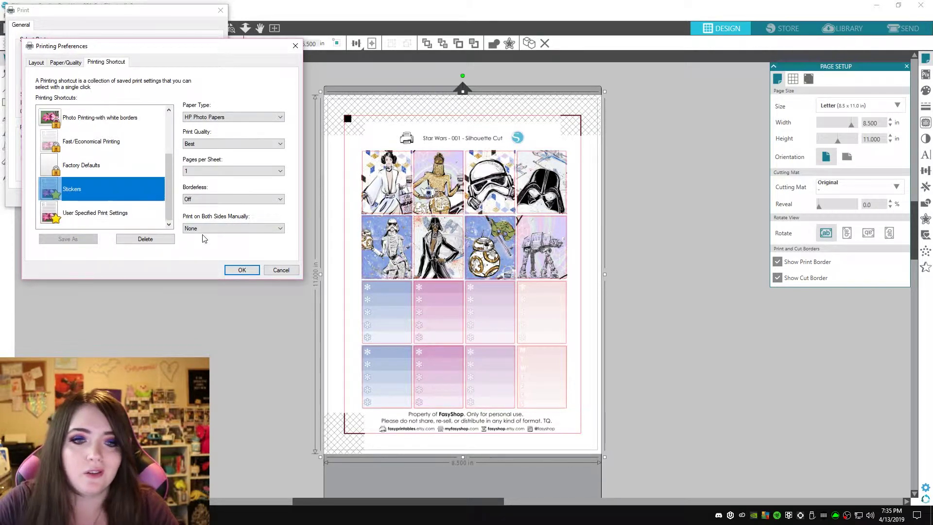
click(242, 269)
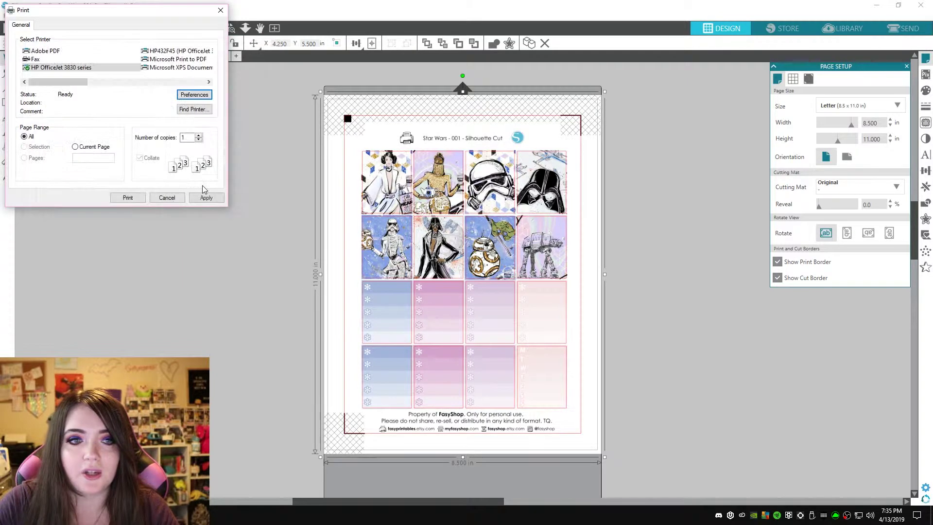
Step: Print the Star Wars 001 sheet, then the Star Wars 002 sheet
click(128, 197)
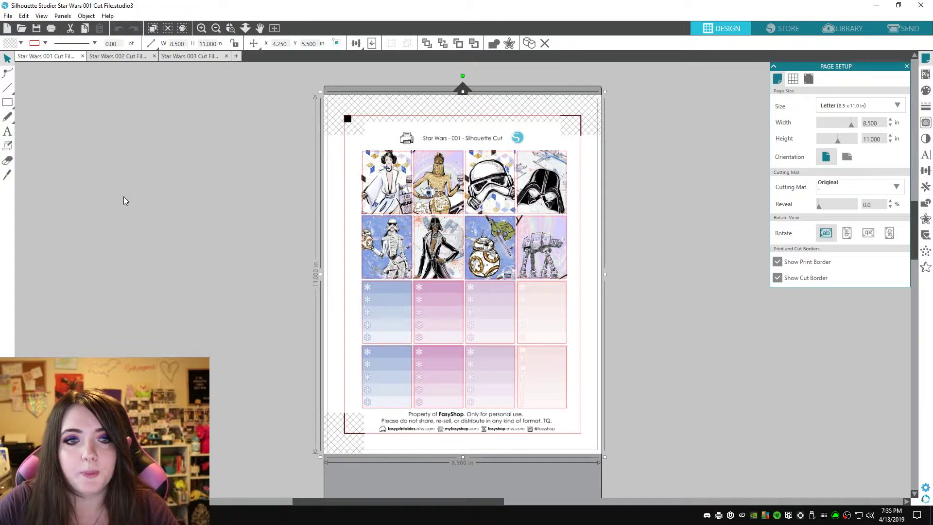
click(116, 56)
click(51, 28)
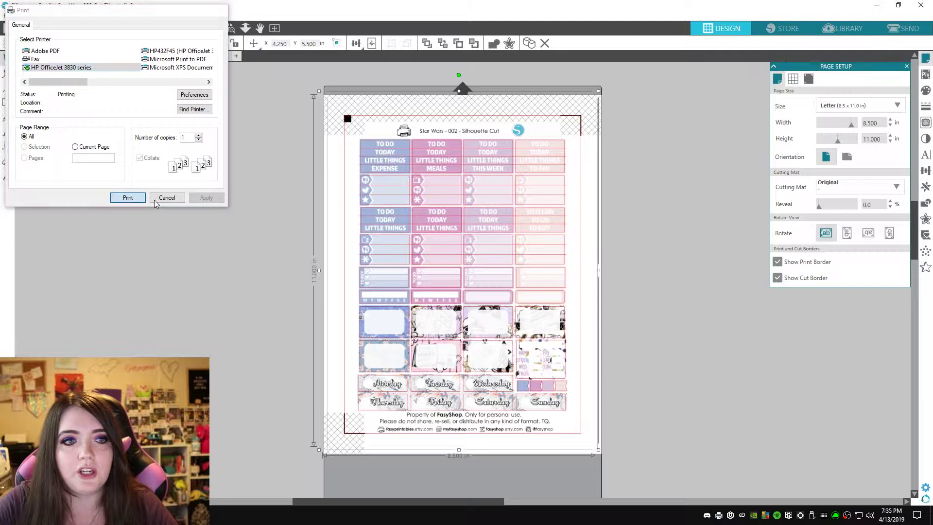
key(Return)
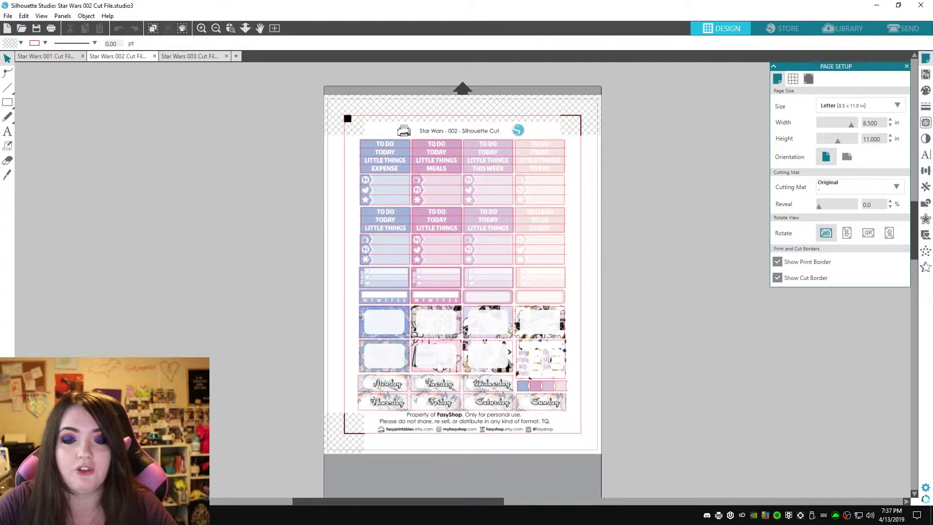
Step: Navigate to PaperCrownPlanner > Tea Time Kit and open the page 1 sticker file
key(alt+Tab)
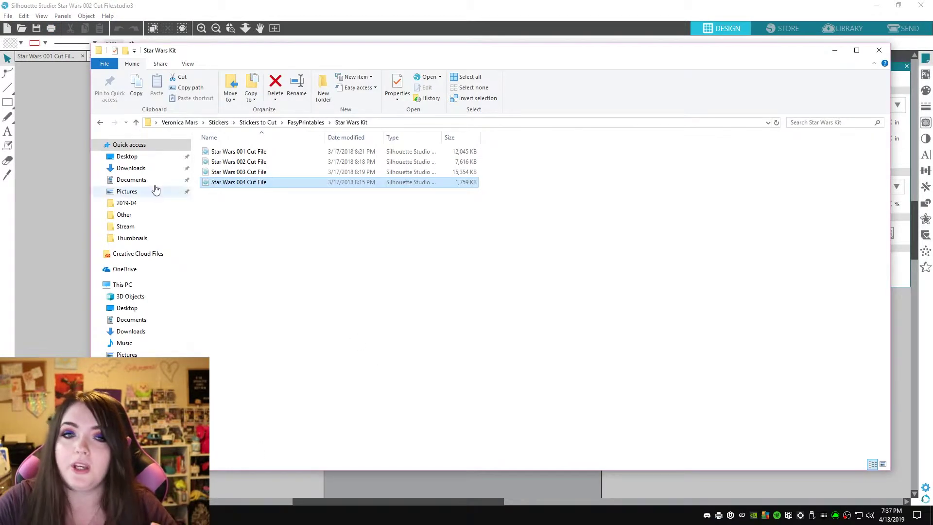
click(100, 123)
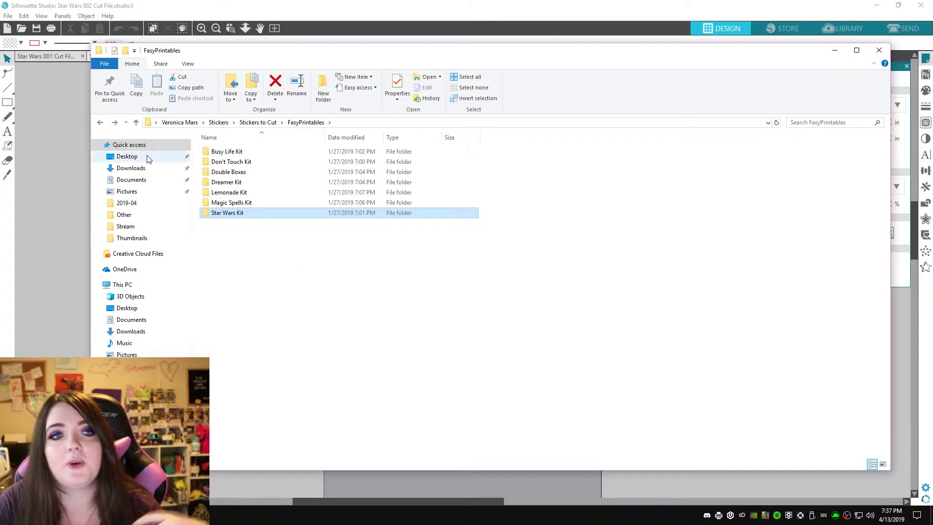
click(100, 122)
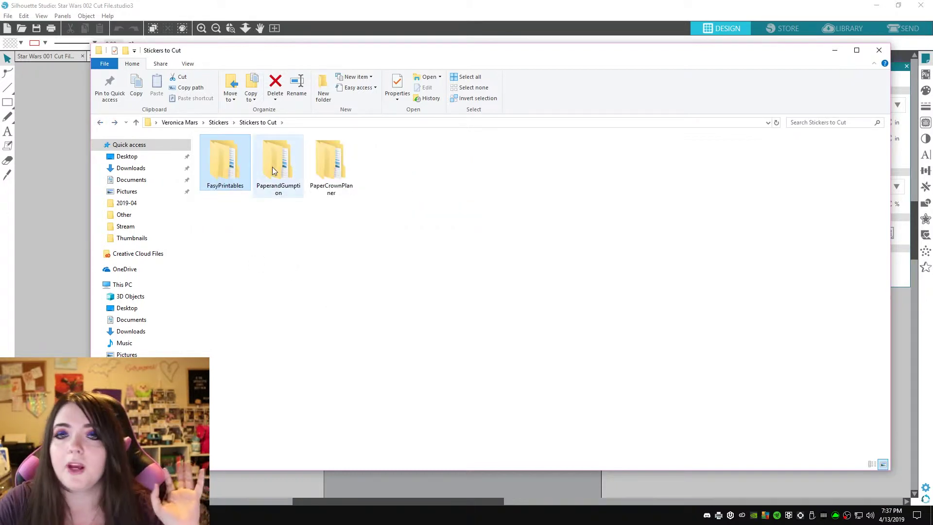
mouse_move(272, 167)
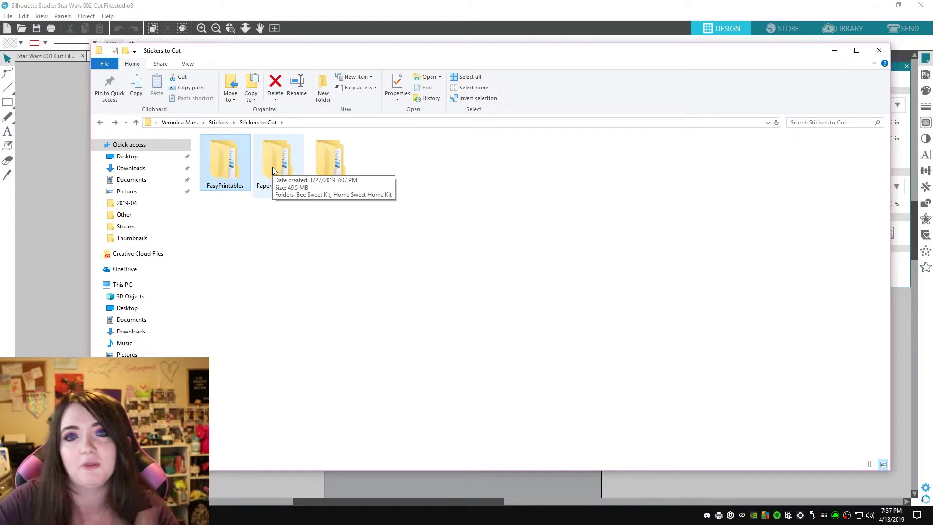
click(329, 270)
key(p)
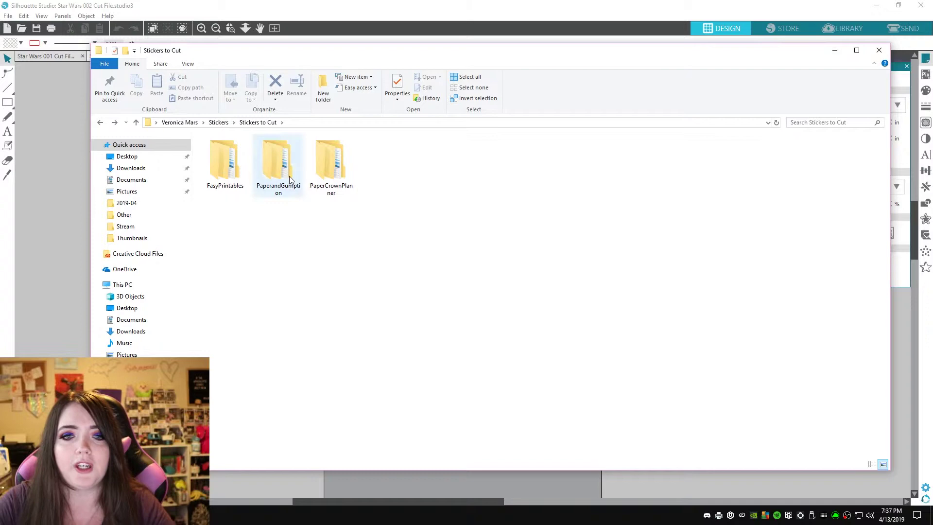
key(p)
key(Return)
key(End)
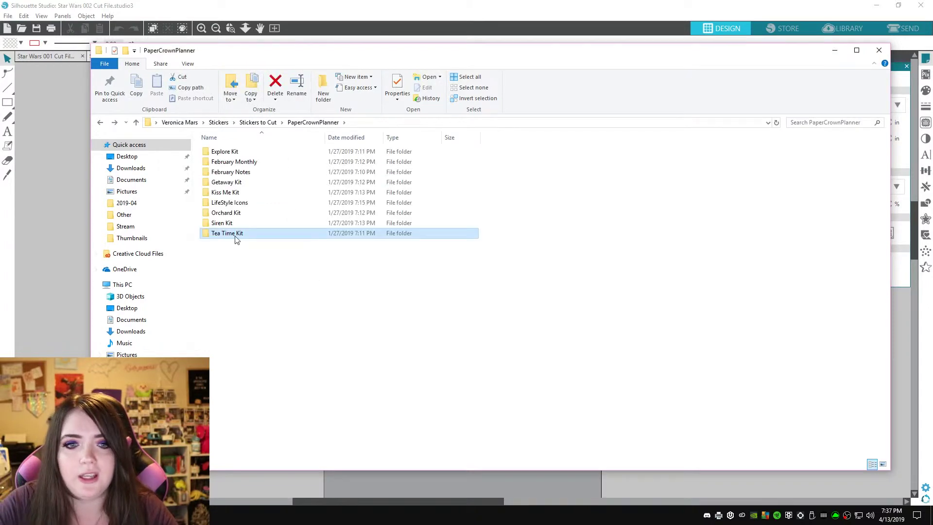
double_click(236, 236)
double_click(217, 152)
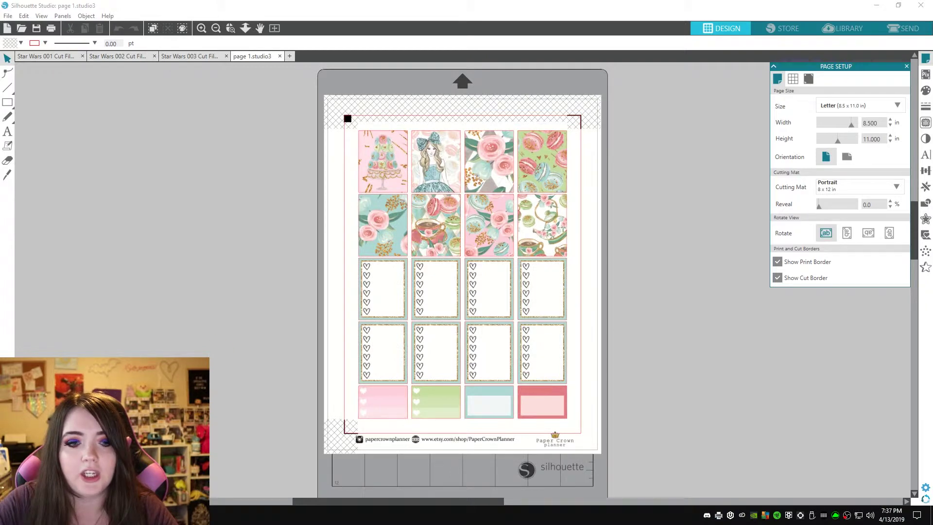
Step: Open the Tea Time Kit page 2 and page 4 sticker files in Silhouette Studio
key(alt+Tab)
double_click(219, 161)
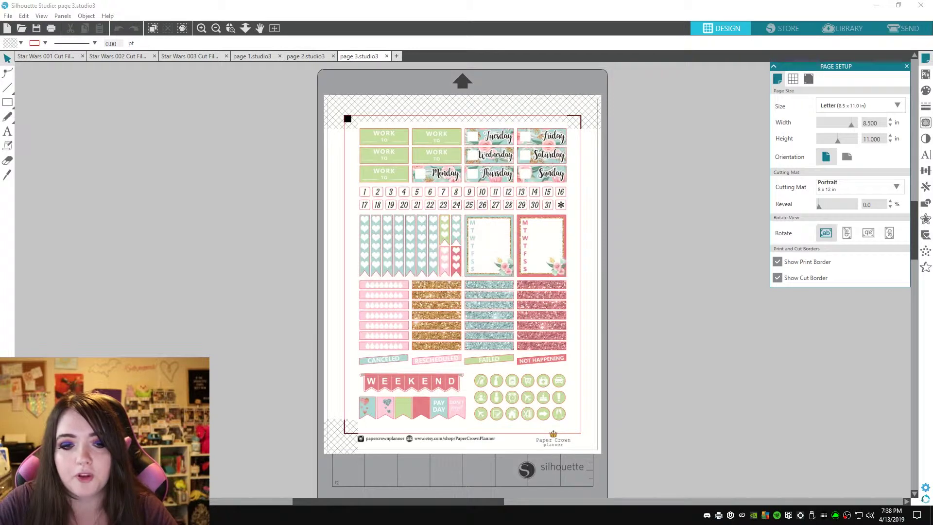
key(alt+Tab)
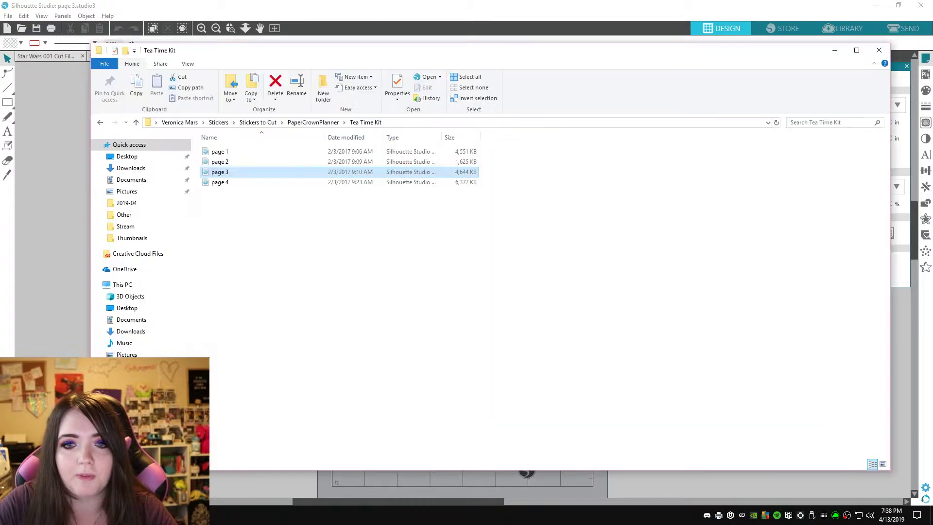
double_click(217, 185)
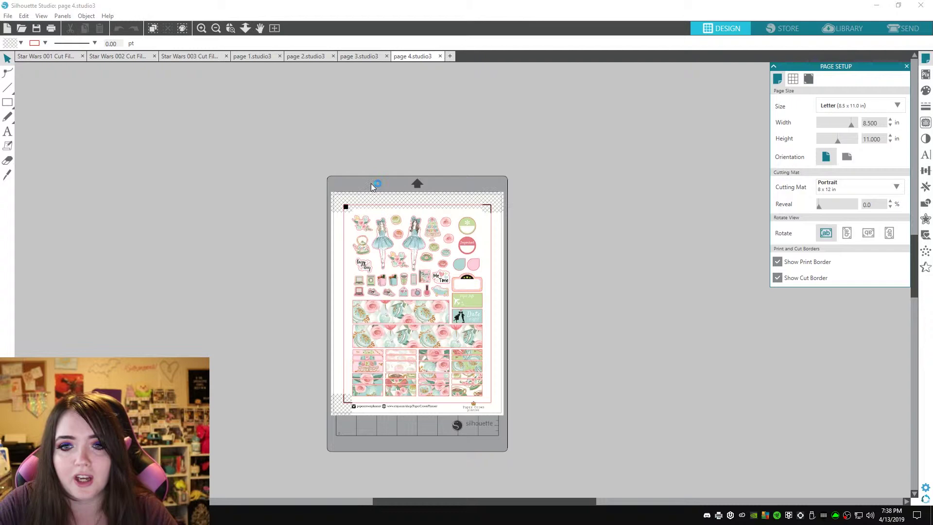
Step: Print the Tea Time page 1 and page 2 sticker sheets
click(247, 57)
click(51, 29)
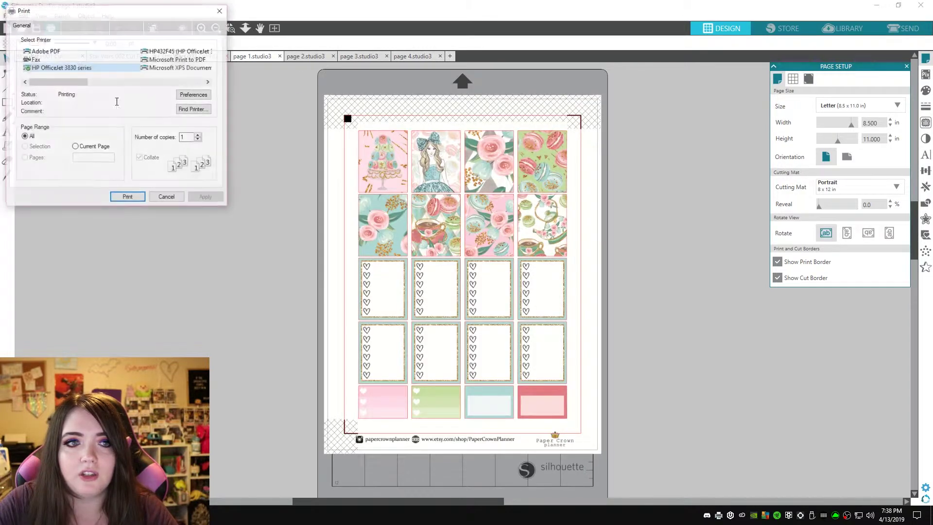
click(127, 195)
click(302, 57)
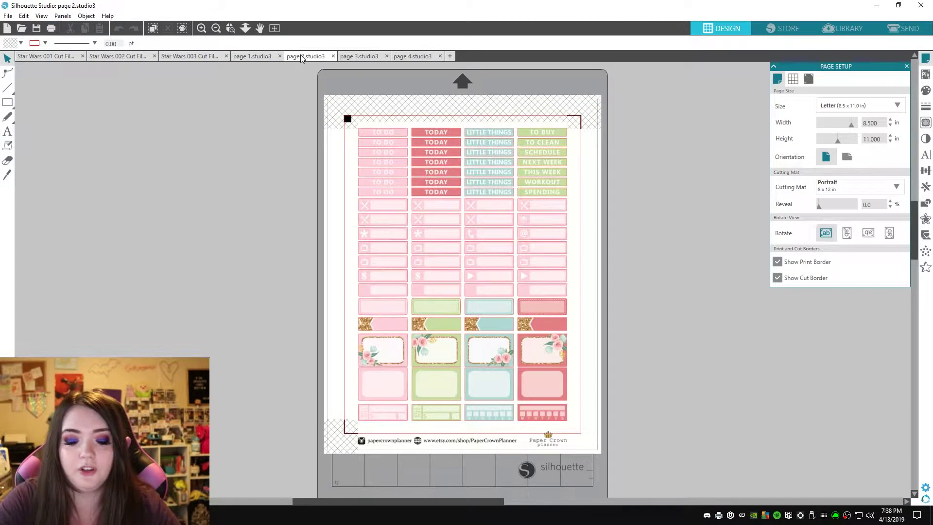
click(51, 28)
click(127, 196)
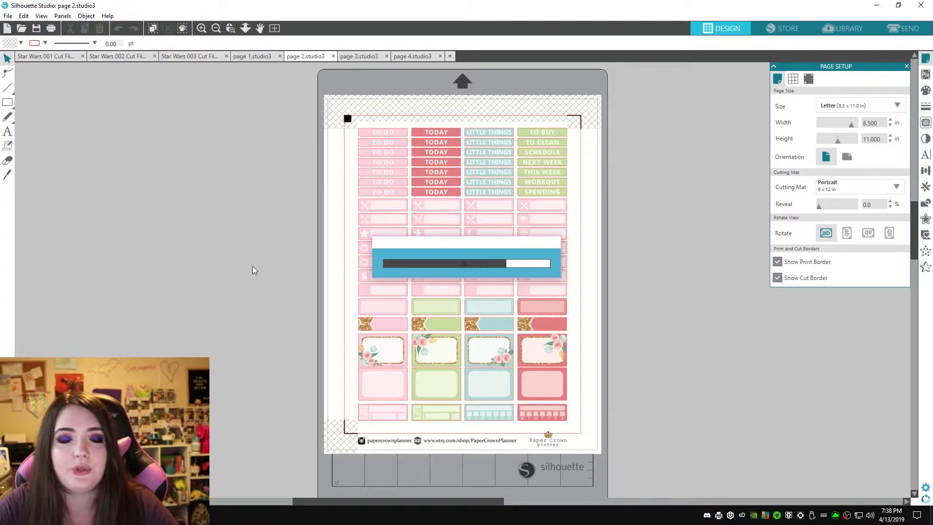
click(359, 55)
click(413, 56)
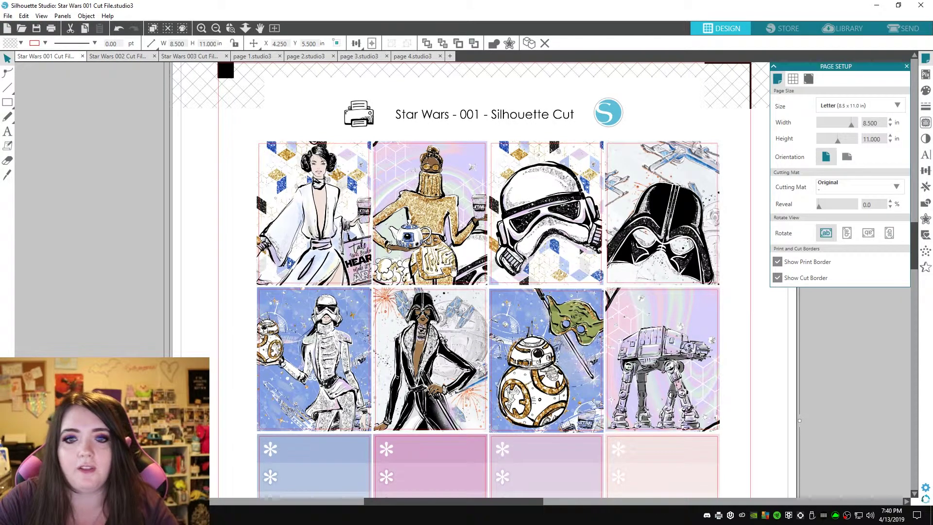
Step: Scroll over the Star Wars 001 sheet's stickers and fit the whole page in view
scroll(454, 272, down, 3)
scroll(473, 344, down, 4)
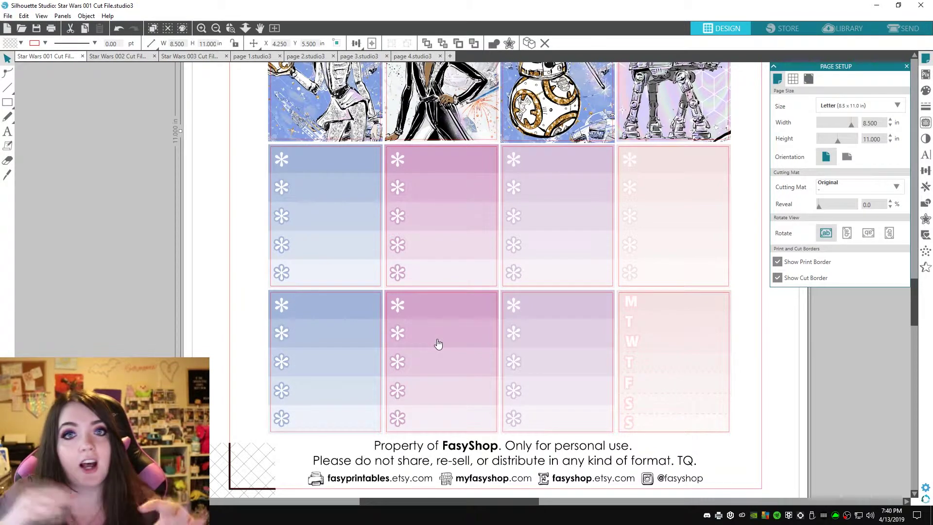
scroll(423, 248, up, 2)
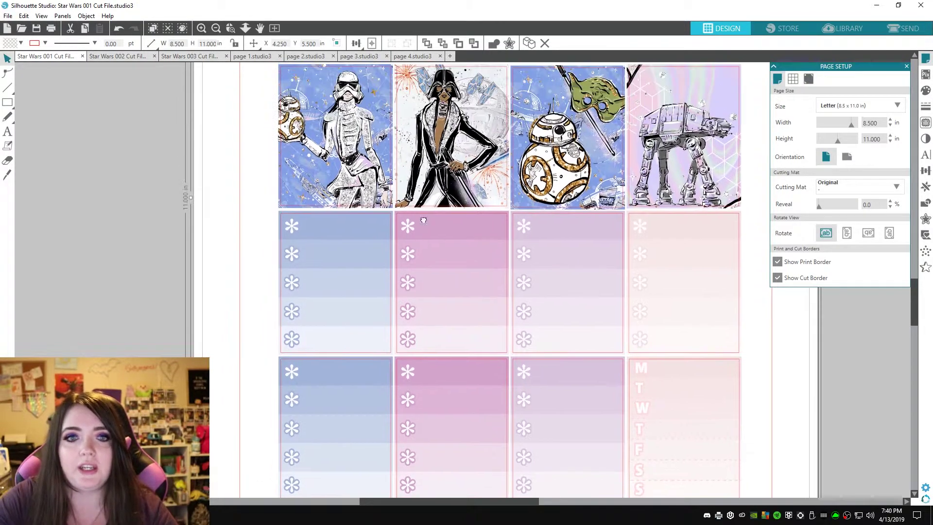
scroll(424, 220, up, 5)
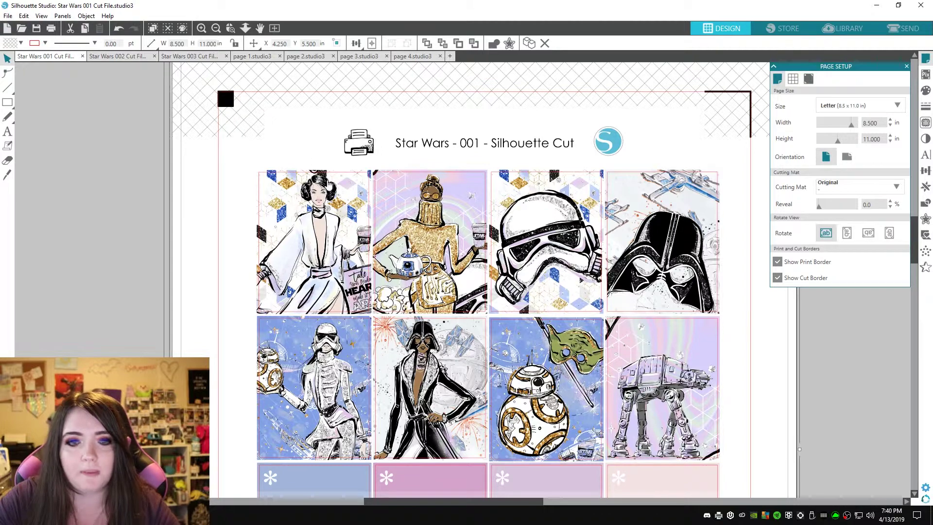
key(ctrl+1)
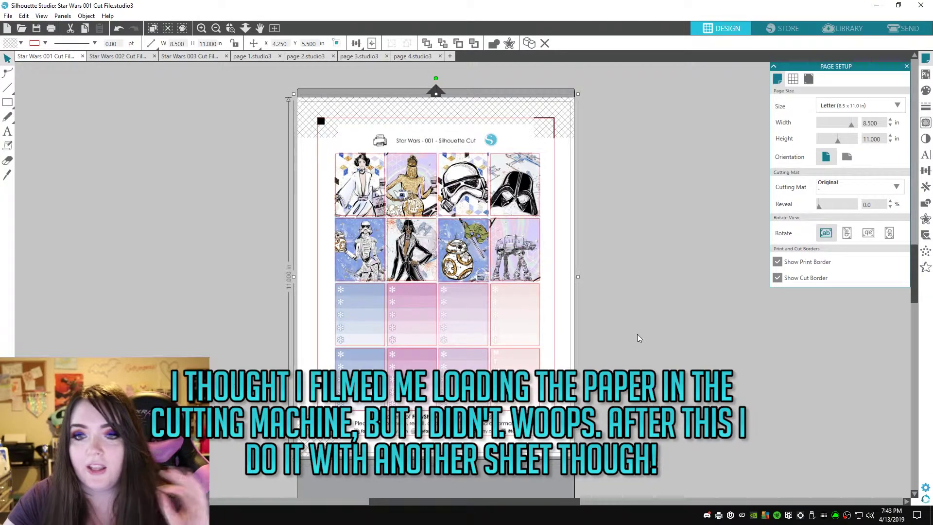
Step: In Send, cut by line colour using the Sticker Paper, White material
click(892, 30)
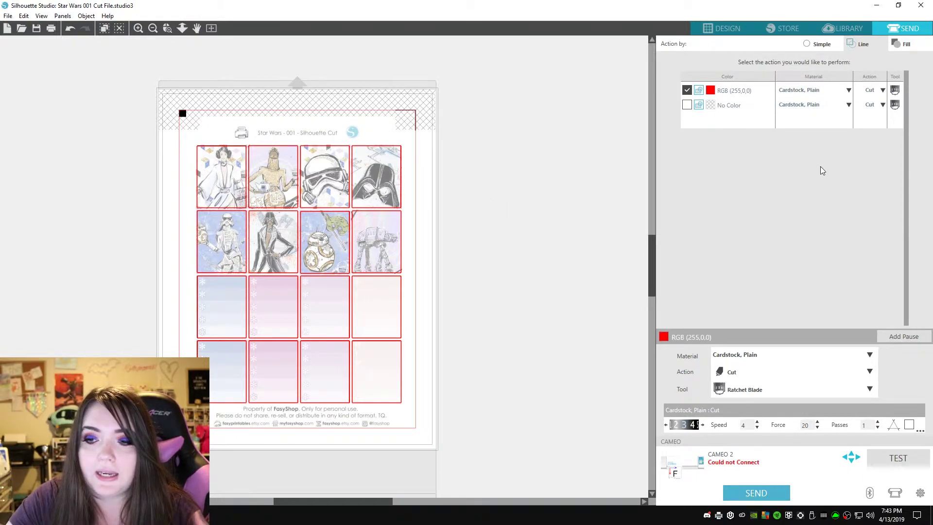
click(817, 45)
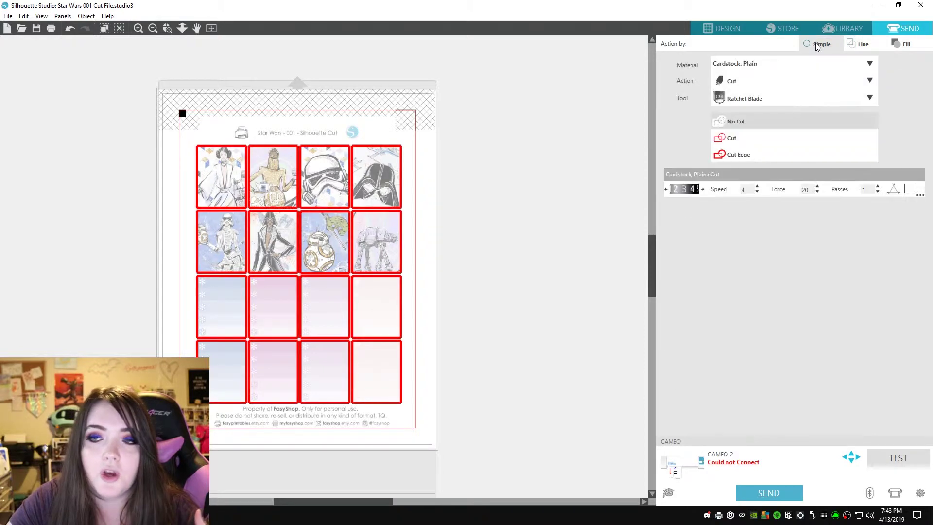
click(862, 46)
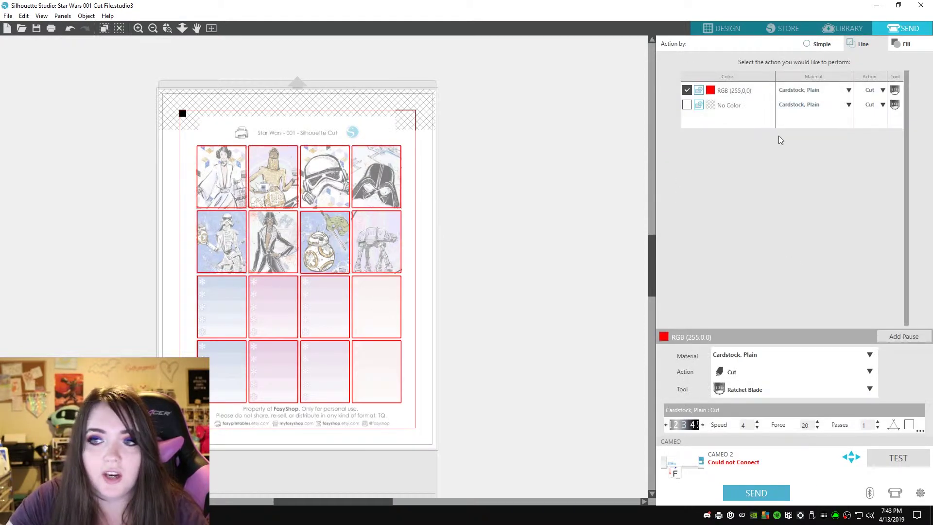
click(869, 354)
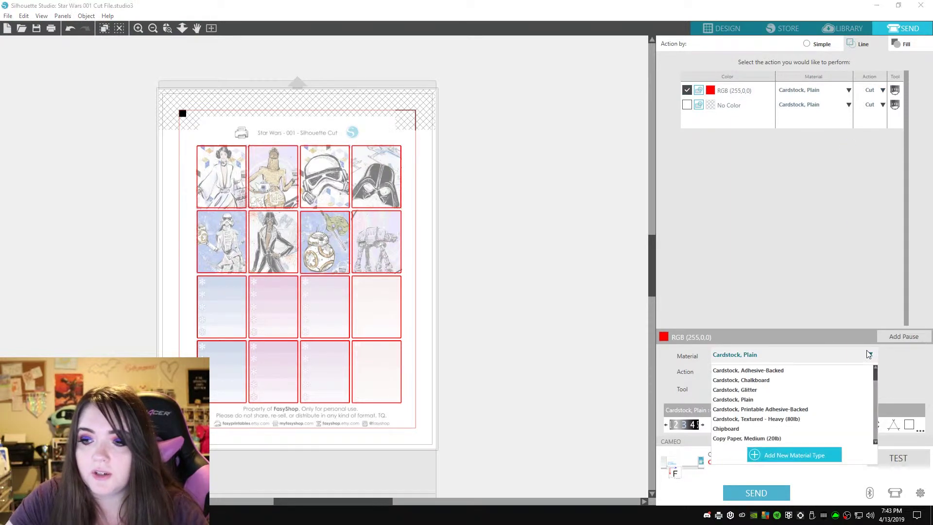
scroll(812, 393, down, 4)
scroll(803, 395, down, 5)
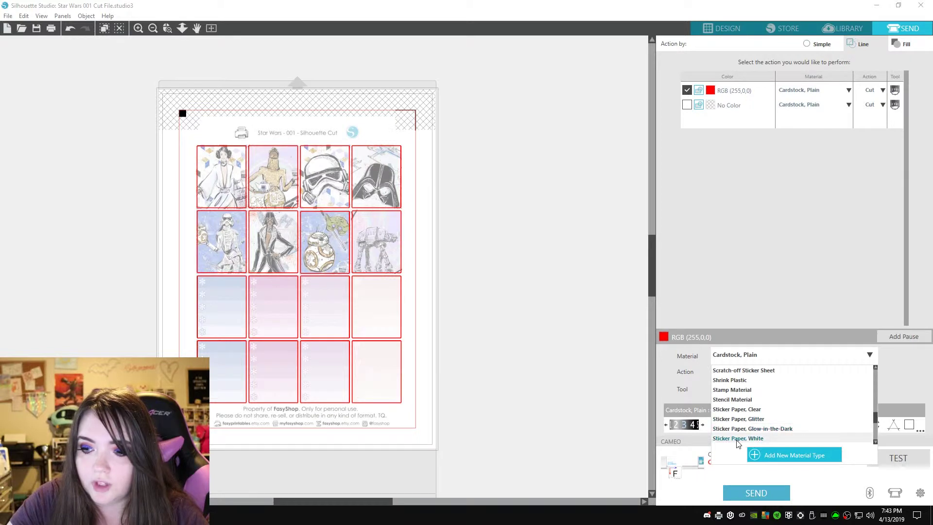
click(758, 429)
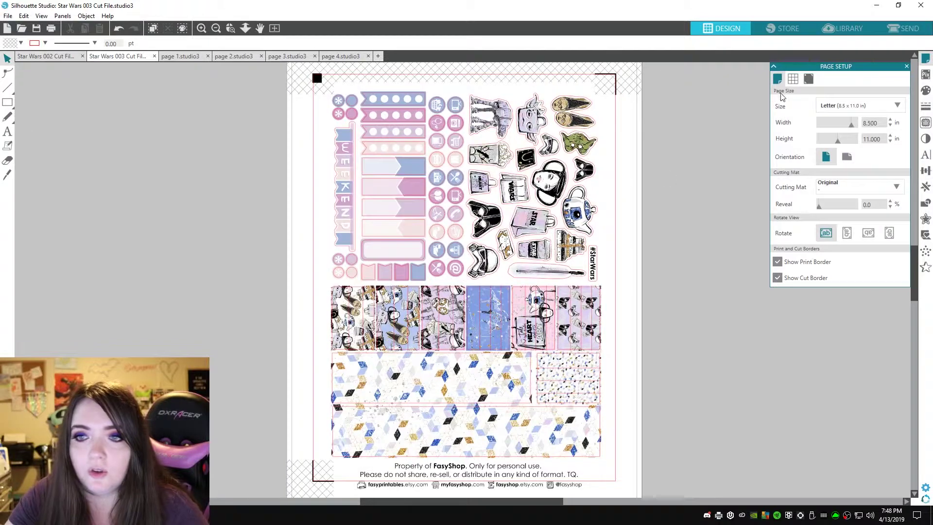
Step: Give the Star Wars 003 red cut lines Sticker Paper, White settings (Ratchet Blade, speed 8, force 14)
click(905, 30)
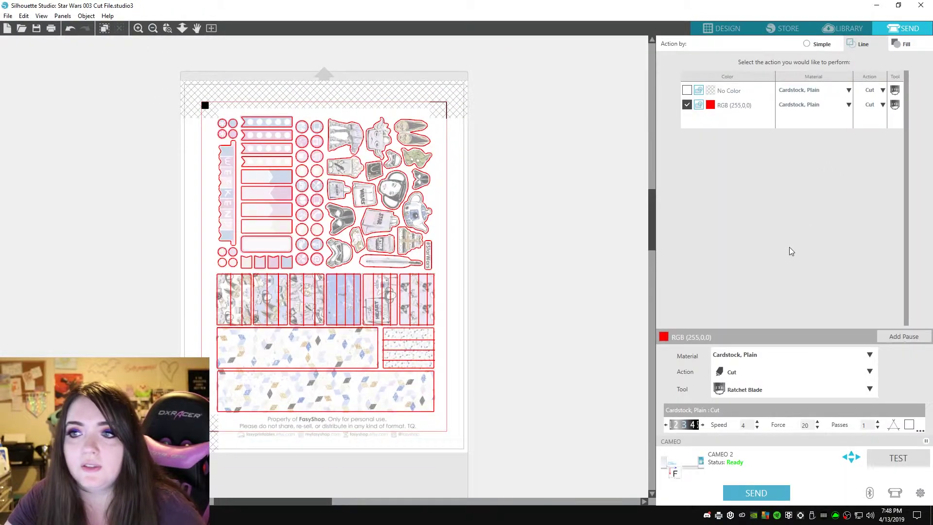
click(868, 355)
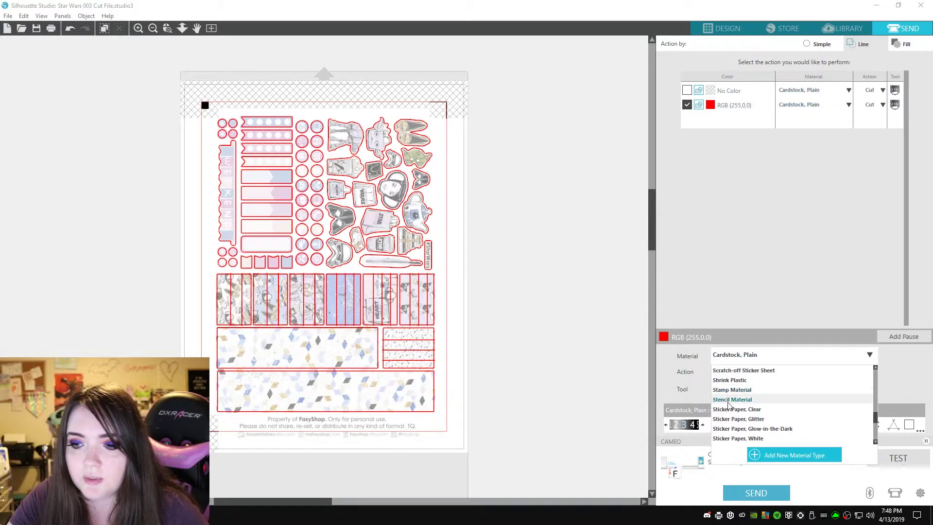
click(759, 436)
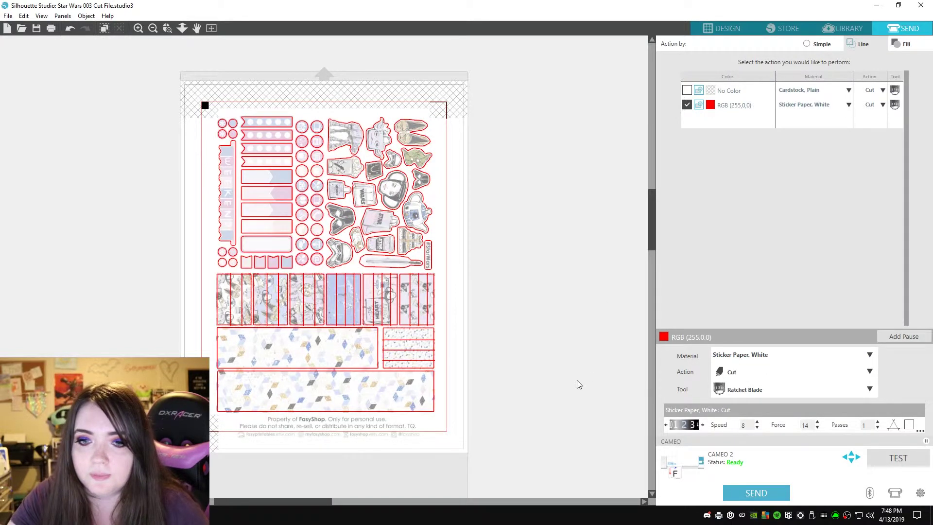